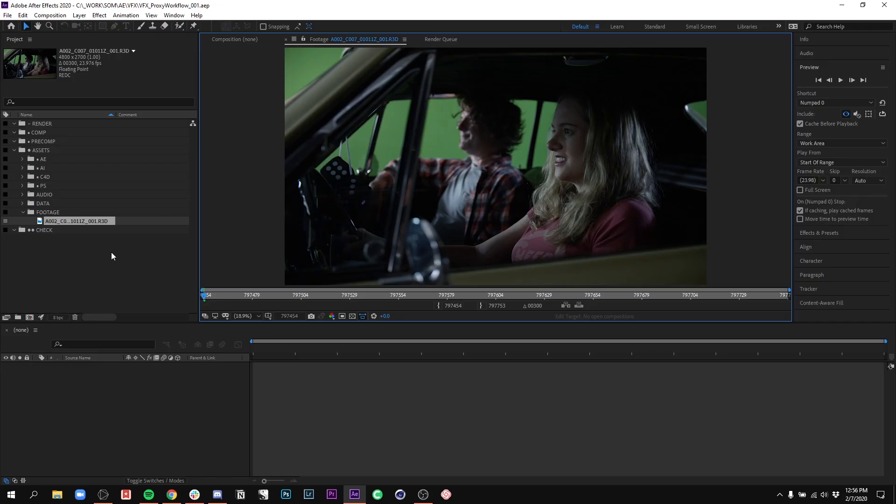
Preview the playback of the A002_C007_01011Z_001.R3D clip in the footage viewer
left_click(111, 252)
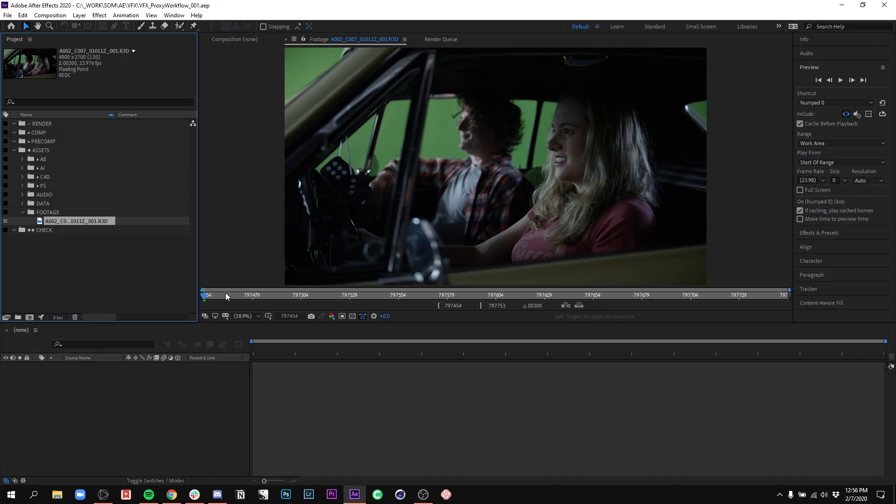
left_click(230, 274)
key("space")
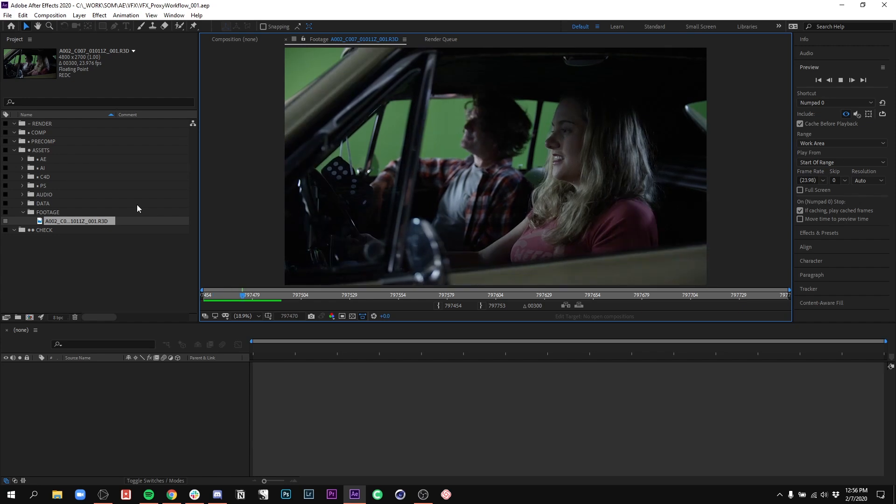
key("space")
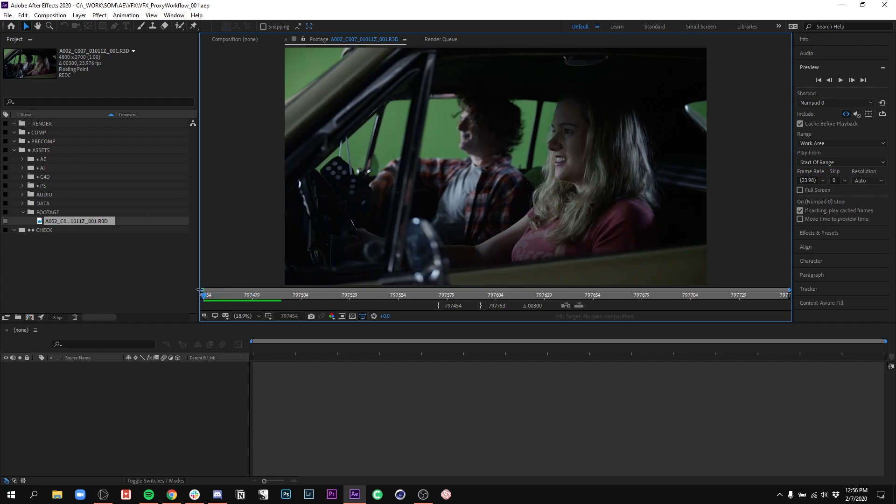
Start a movie proxy for the R3D clip and browse to the FOOTAGE folder in Exercise 4 - Keys to Success
left_click(63, 220)
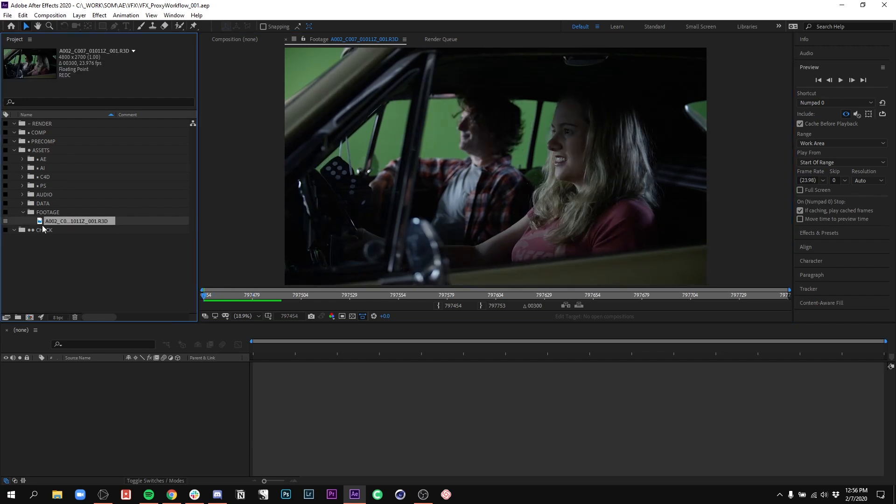
right_click(61, 220)
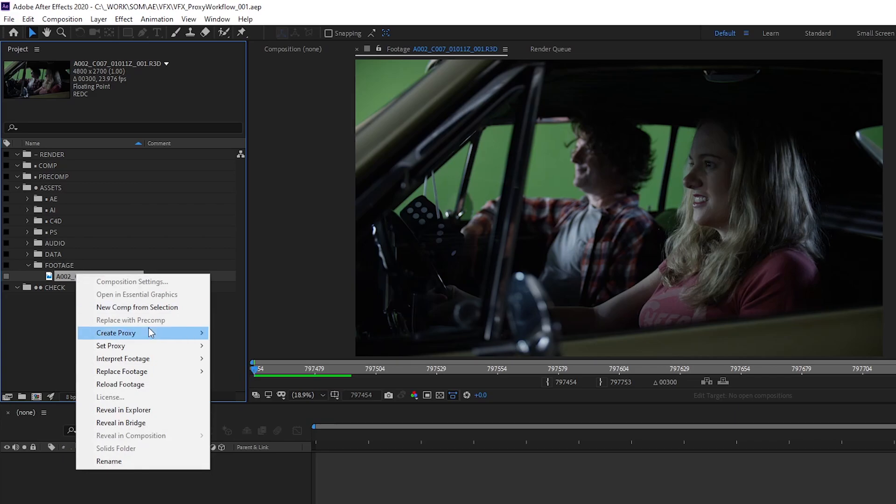
mouse_move(145, 334)
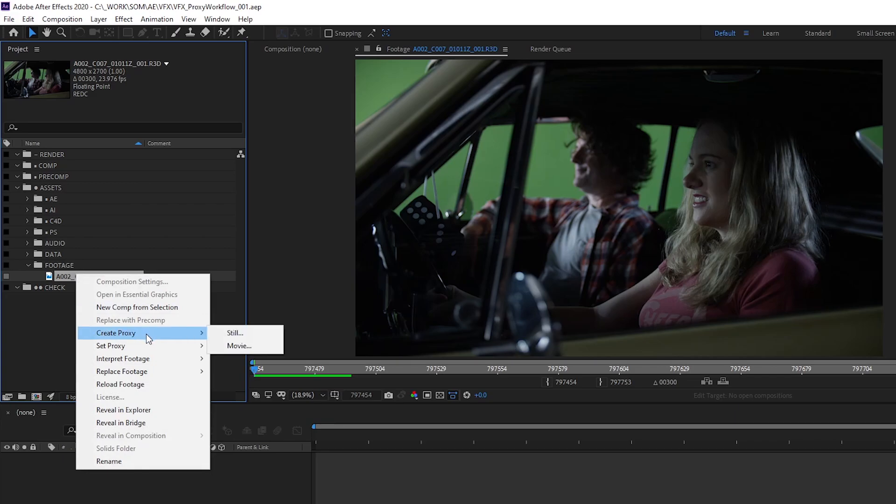
left_click(245, 348)
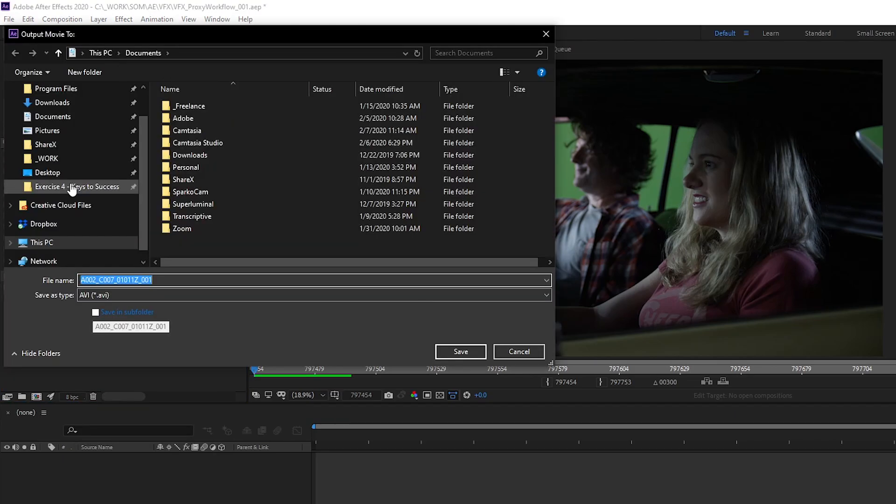
left_click(72, 188)
double_click(189, 130)
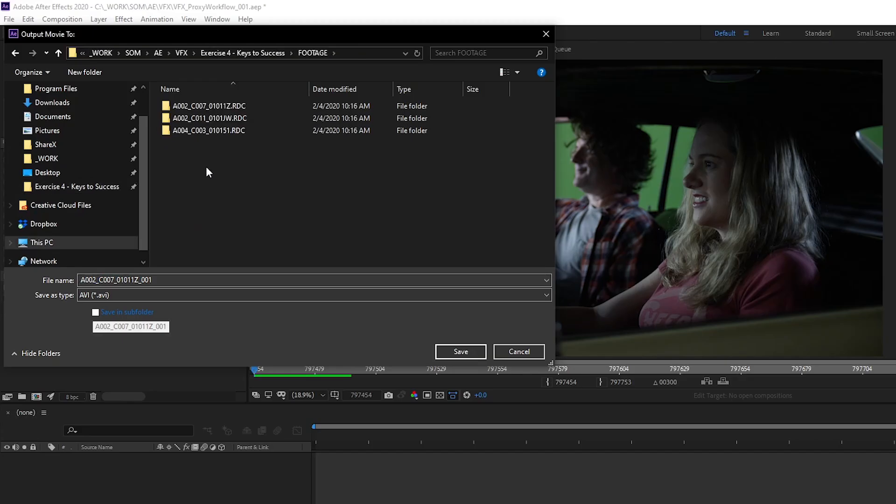
Create a folder named PROXY inside the FOOTAGE folder and open it as the save location
key("ctrl+shift+n")
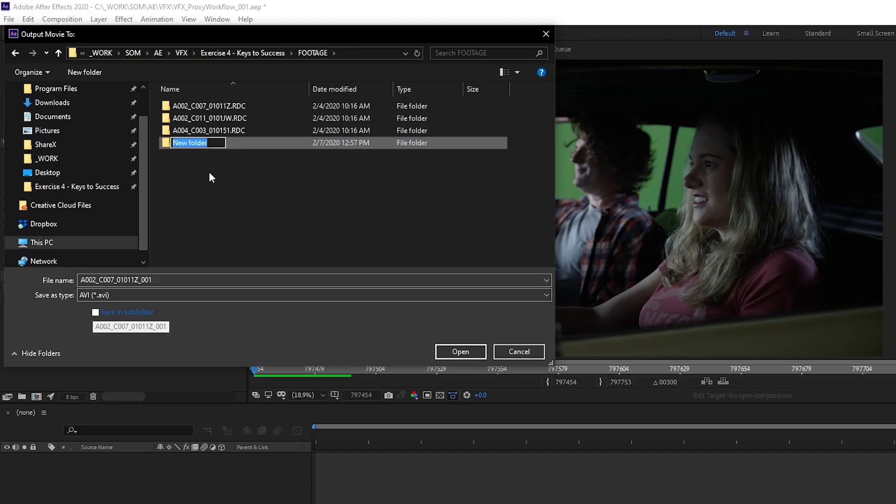
type("PROXY")
key("Return")
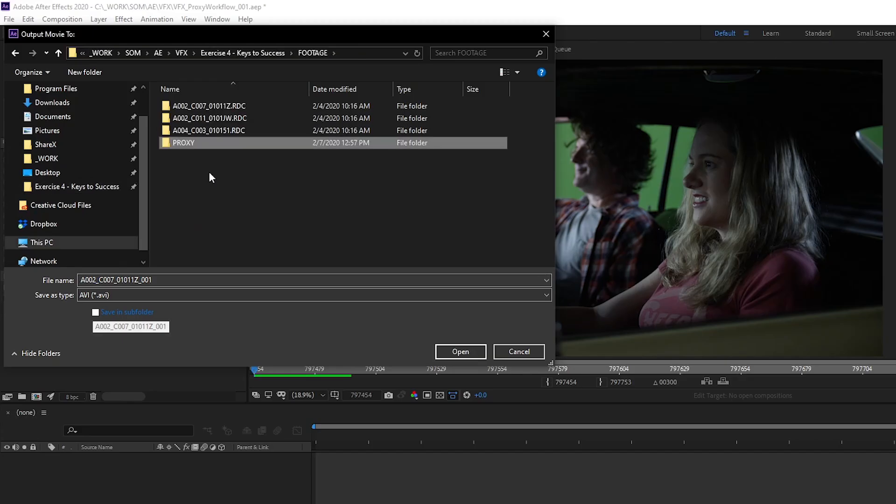
key("Return")
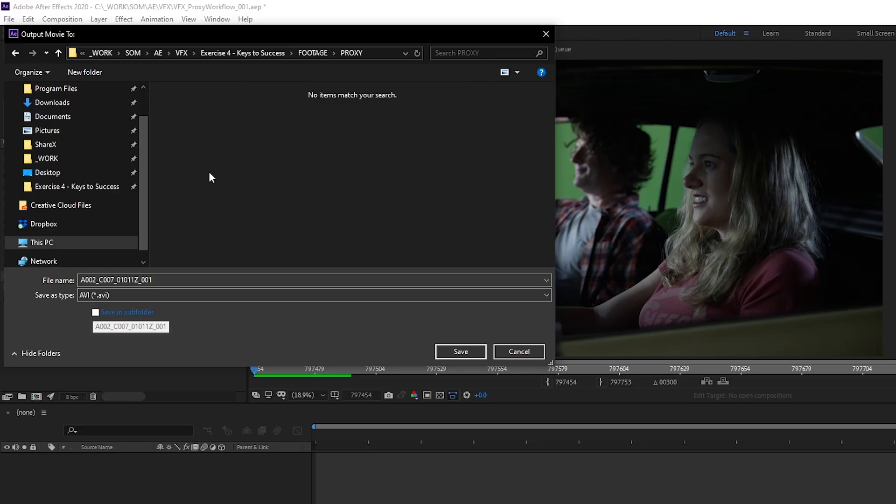
Prefix the proxy's file name with PXY_ to make PXY_A002_C007_01011Z_001 and save the output destination
double_click(177, 279)
key("Home")
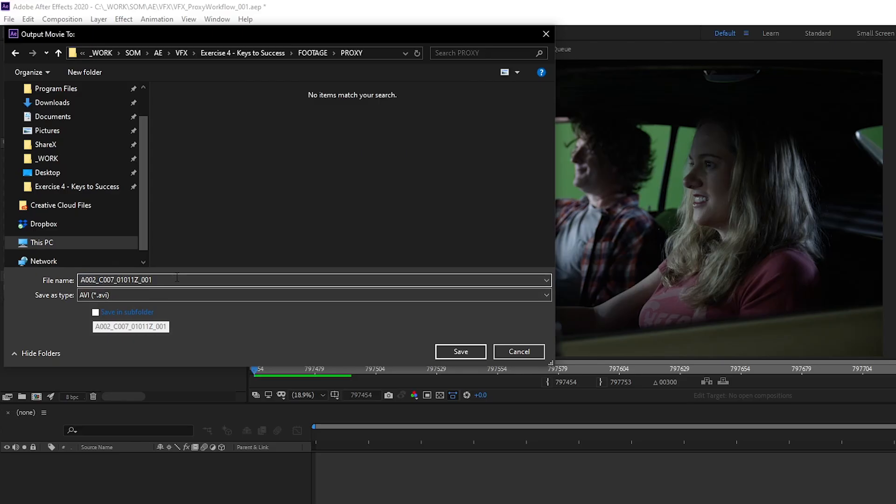
type("PXY_")
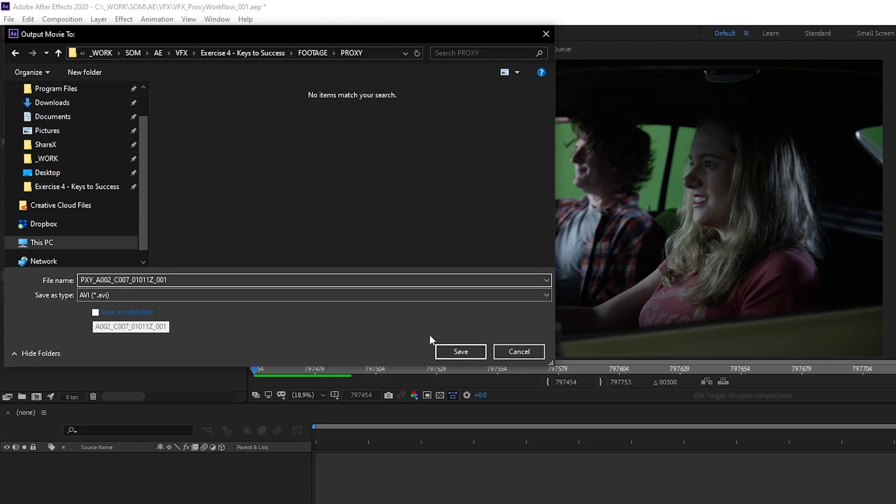
left_click(478, 351)
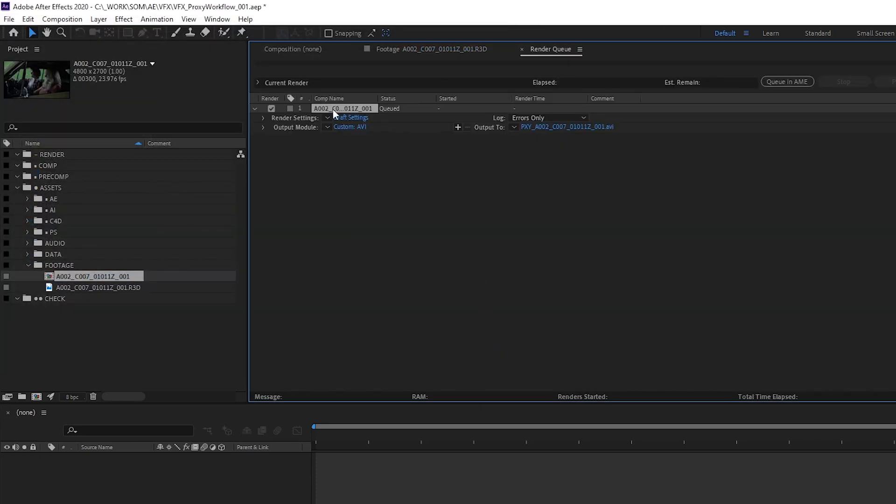
Set the queued proxy's render settings to Best quality and Full resolution
left_click(363, 120)
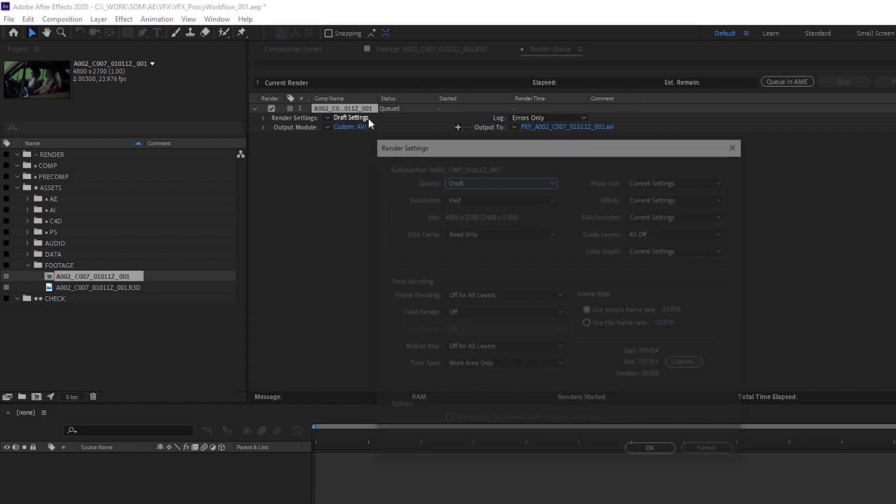
left_click(470, 180)
left_click(467, 209)
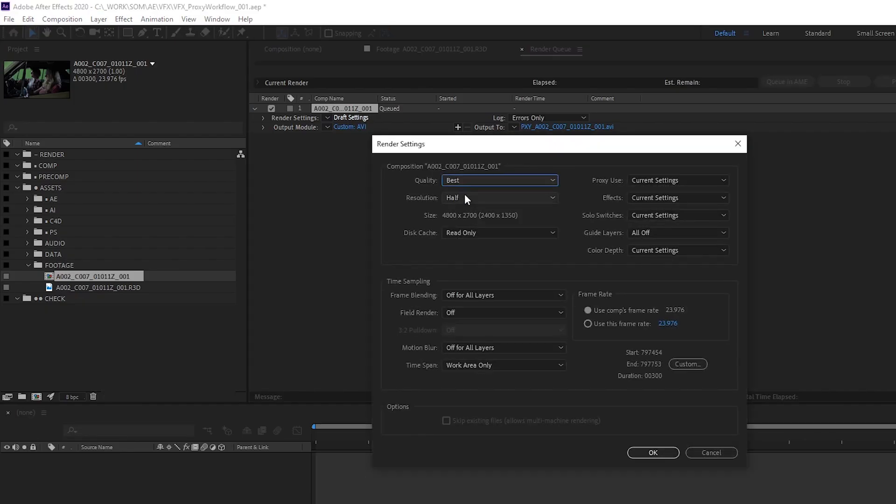
left_click(464, 196)
left_click(469, 226)
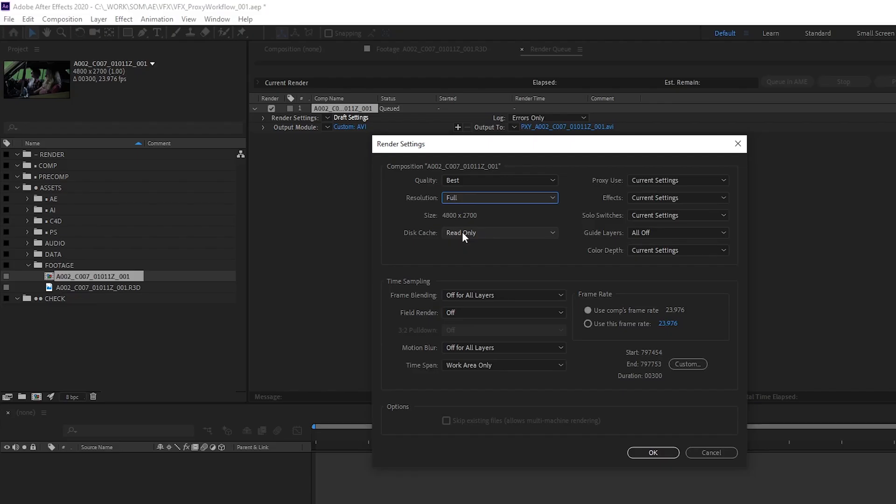
key("Return")
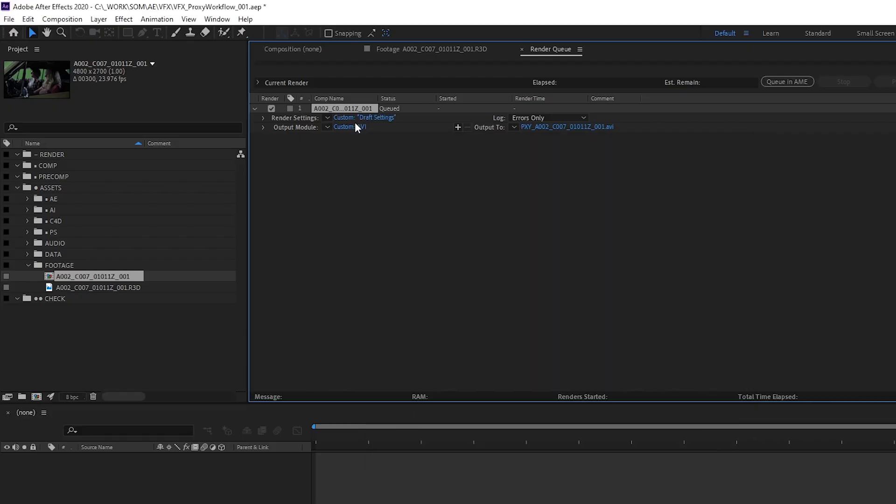
Set the proxy's output format to QuickTime with the Apple ProRes 422 video codec
left_click(354, 127)
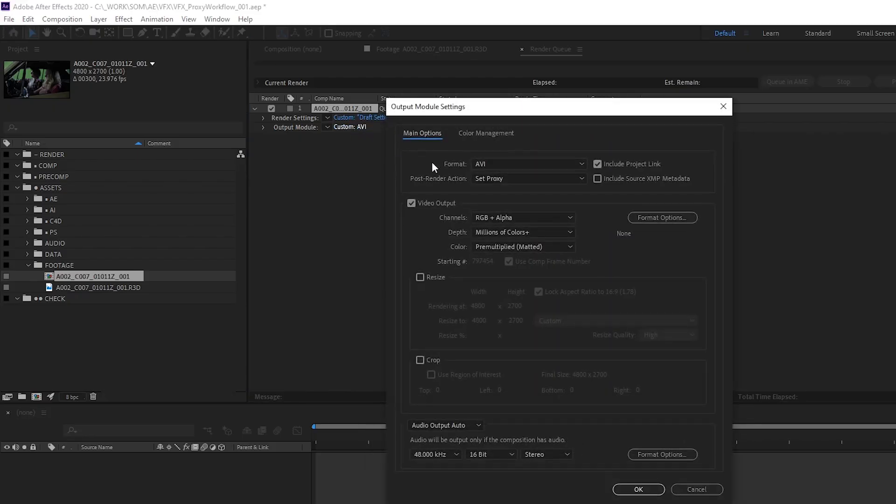
left_click(494, 162)
left_click(513, 304)
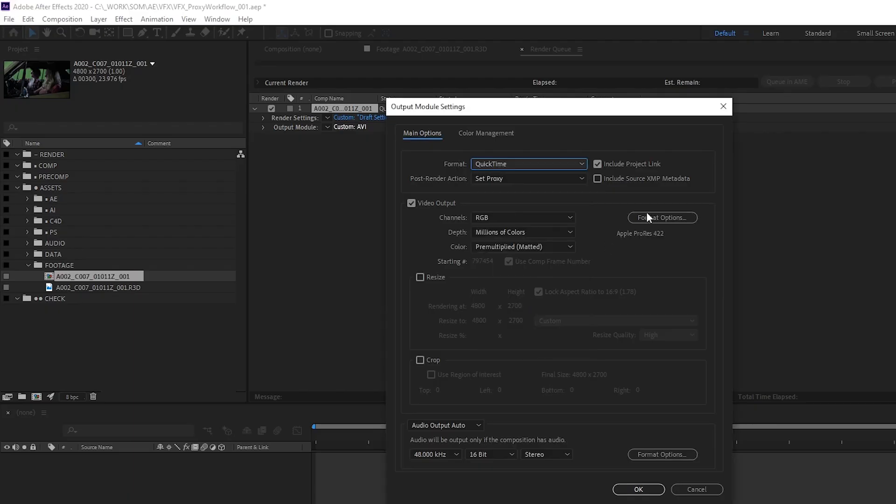
left_click(652, 223)
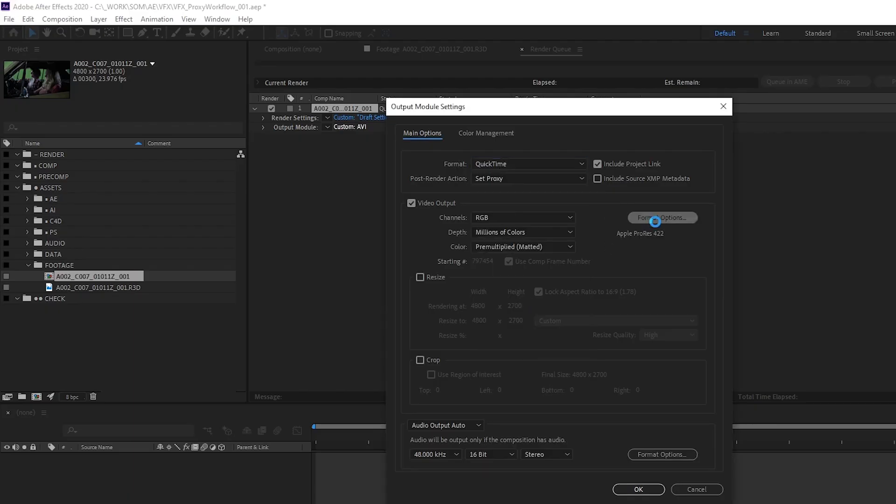
left_click(568, 136)
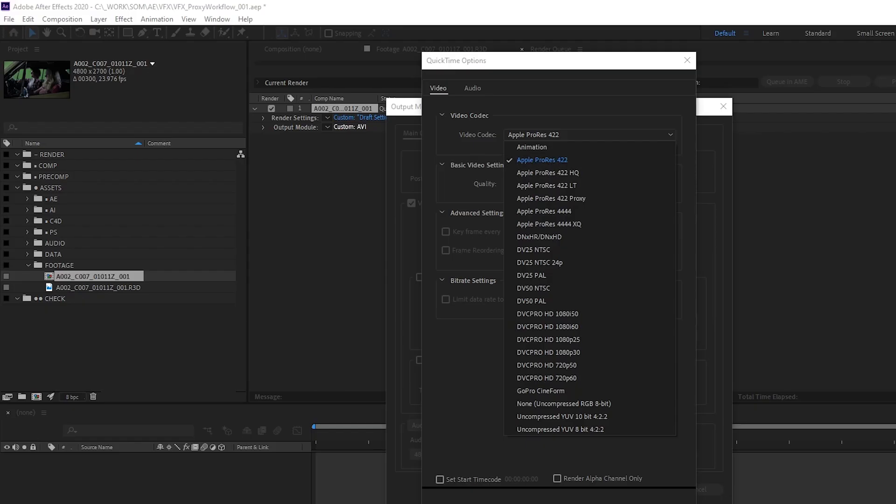
left_click(607, 503)
left_click(607, 503)
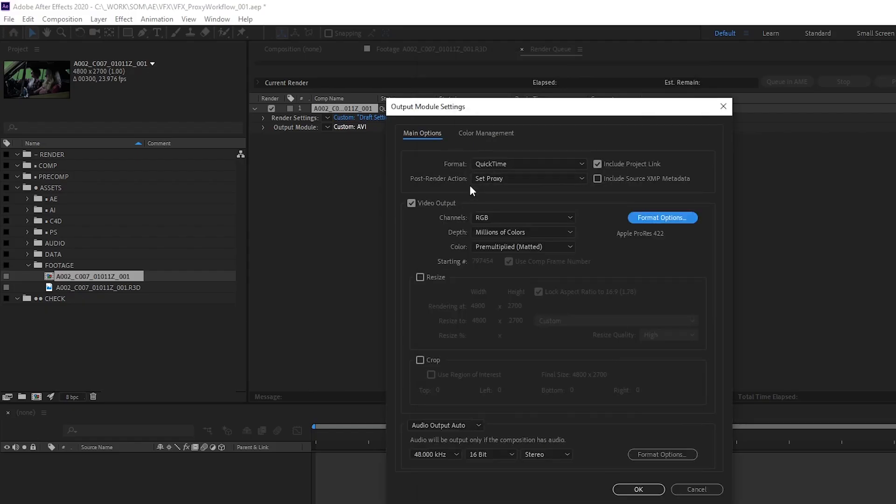
Keep Set Proxy as the post-render action and accept the output module settings
left_click(499, 178)
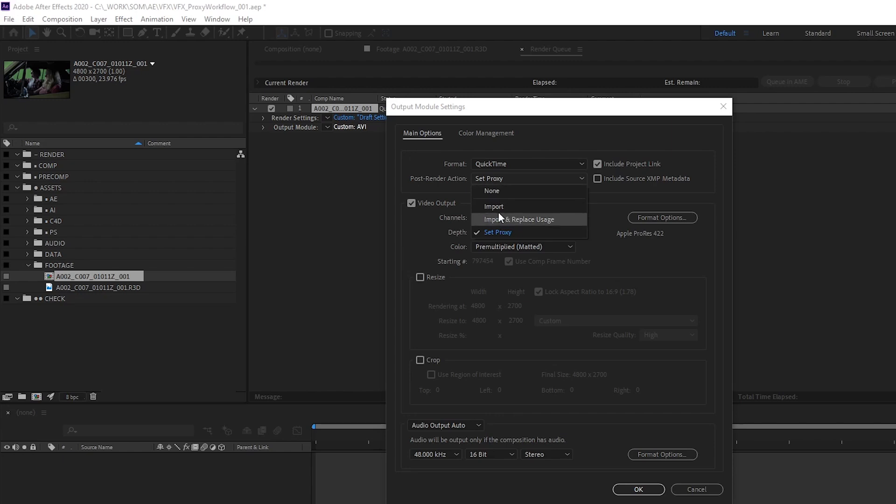
left_click(482, 183)
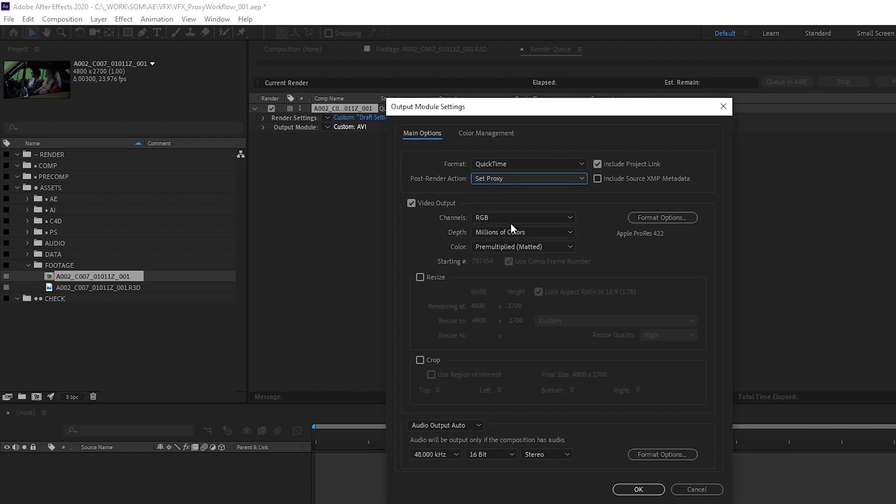
left_click(658, 494)
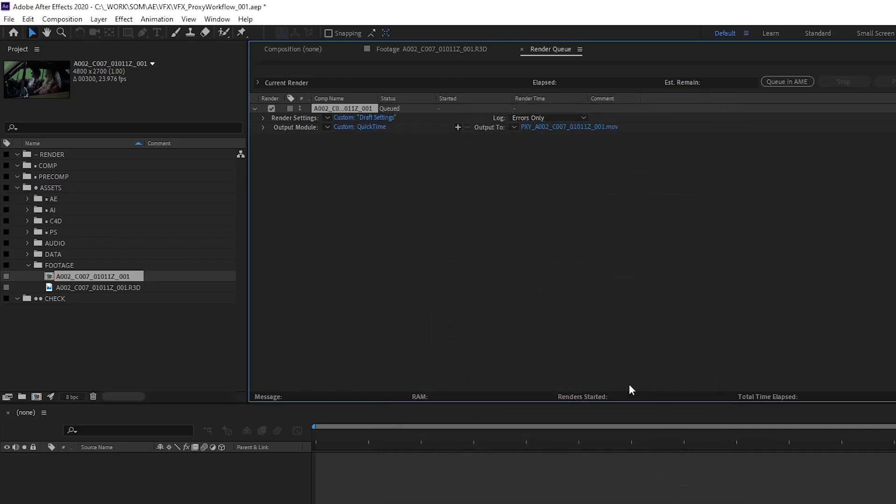
Check that the output saves as PXY_A002_C007_01011Z_001.mov in the PROXY folder and render the queued proxy
left_click(540, 130)
left_click_drag(268, 27, 364, 60)
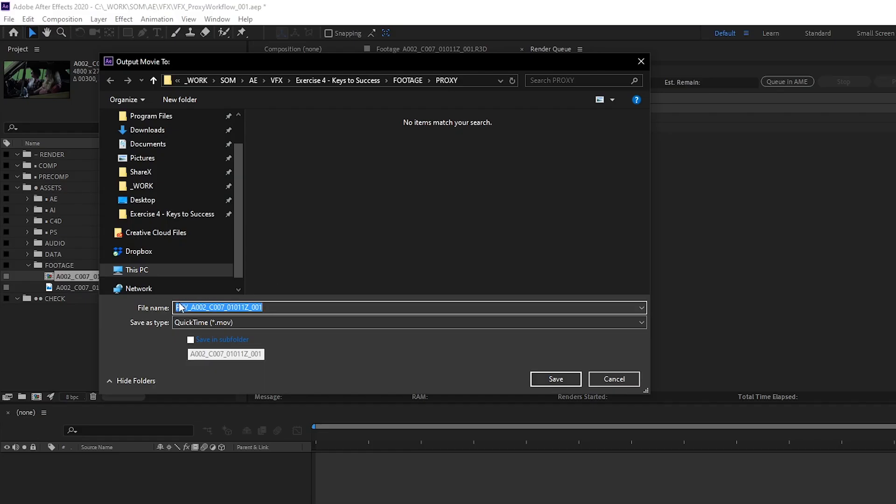
left_click(558, 380)
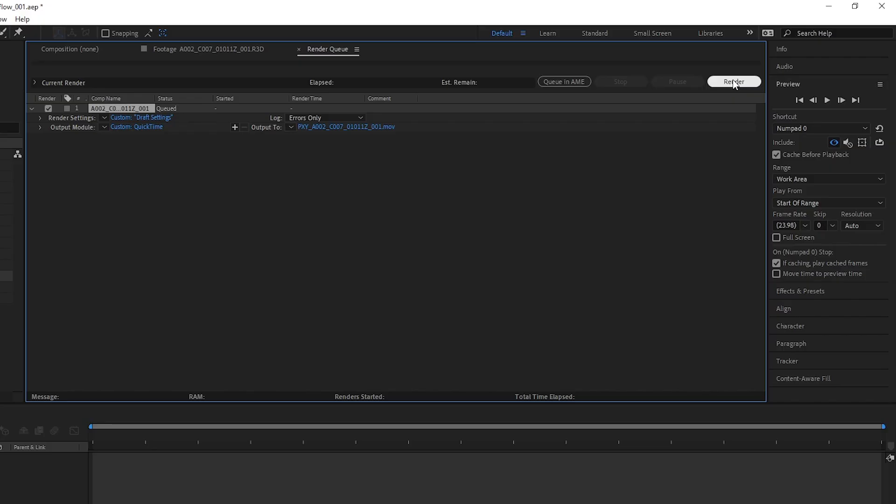
left_click(735, 87)
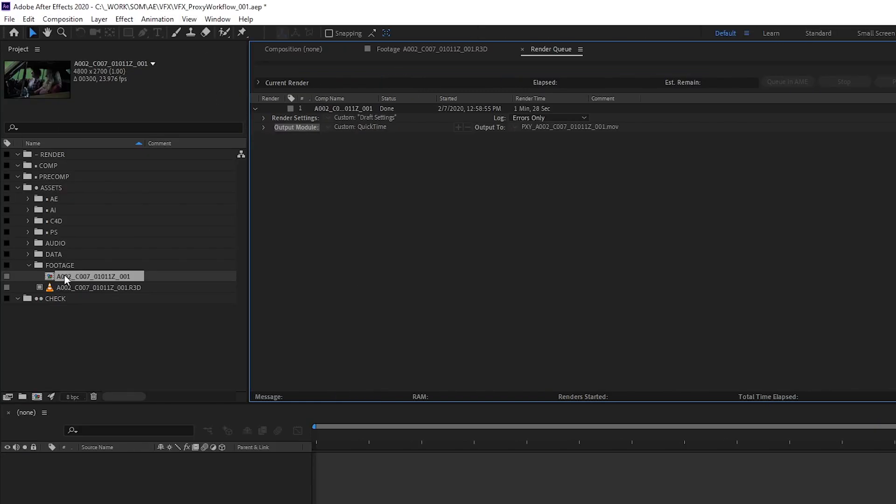
Play the R3D clip with its proxy enabled and compare by switching the proxy off and back on
left_click(87, 288)
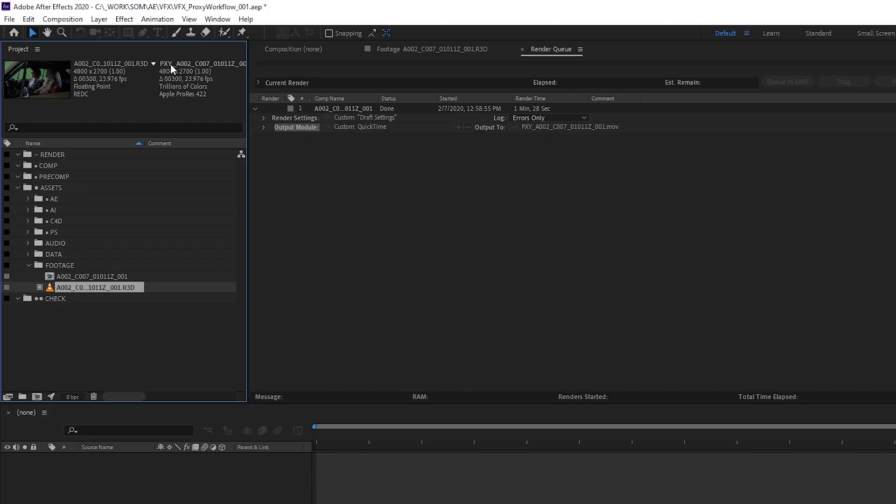
left_click(40, 287)
double_click(49, 288)
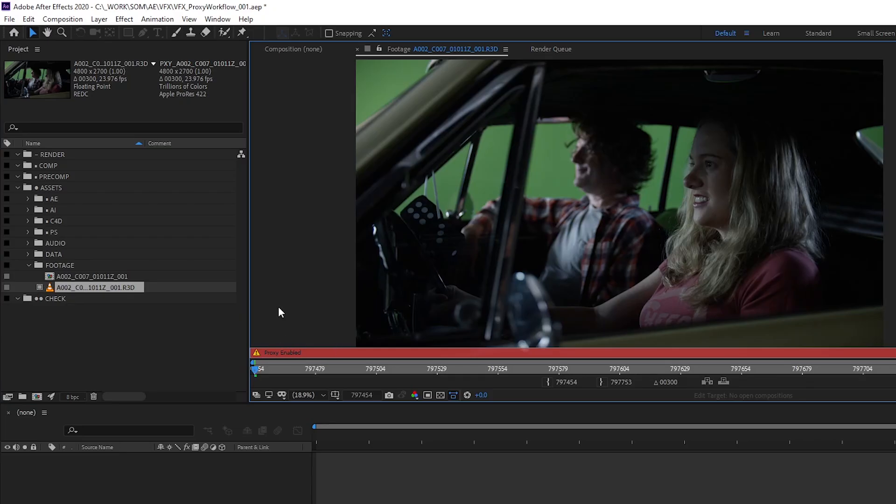
key("space")
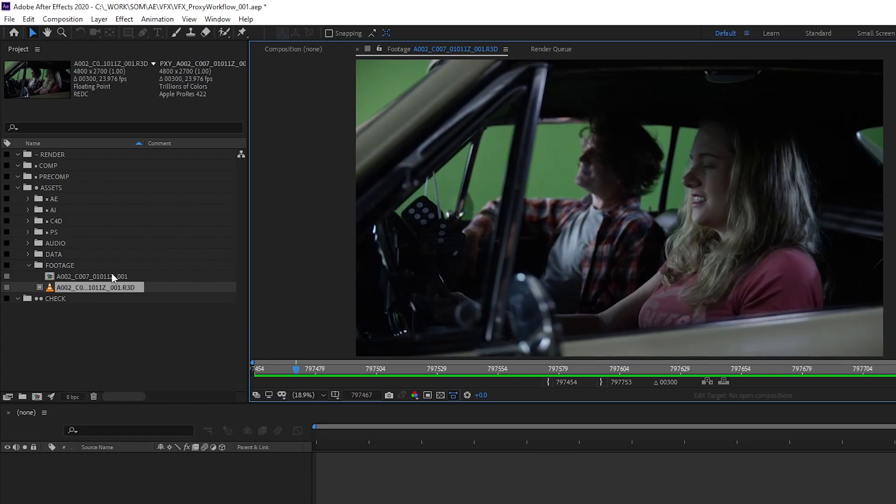
left_click(40, 287)
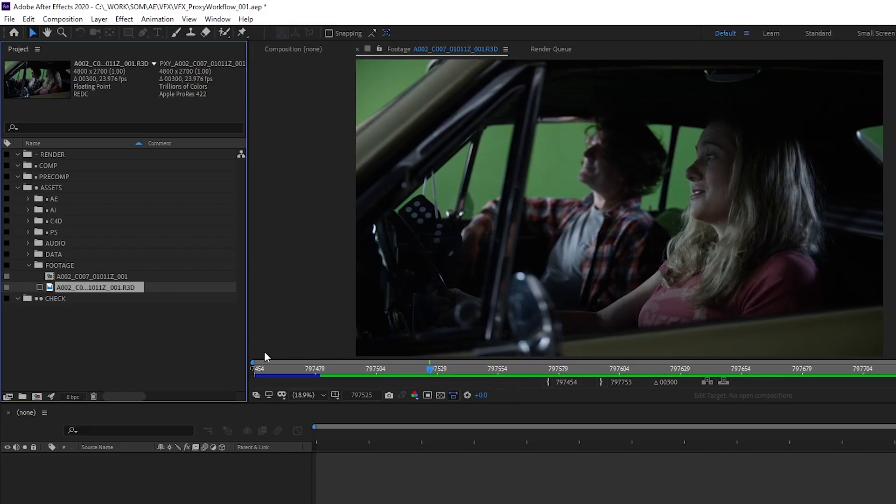
left_click(41, 287)
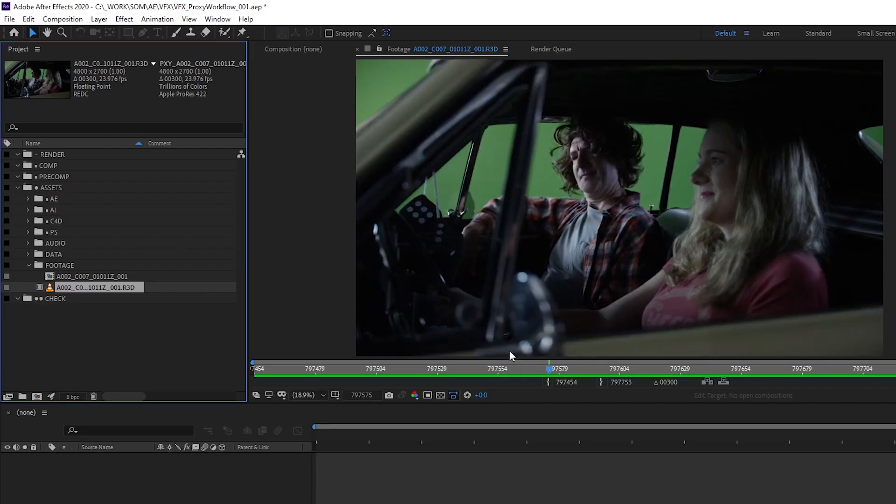